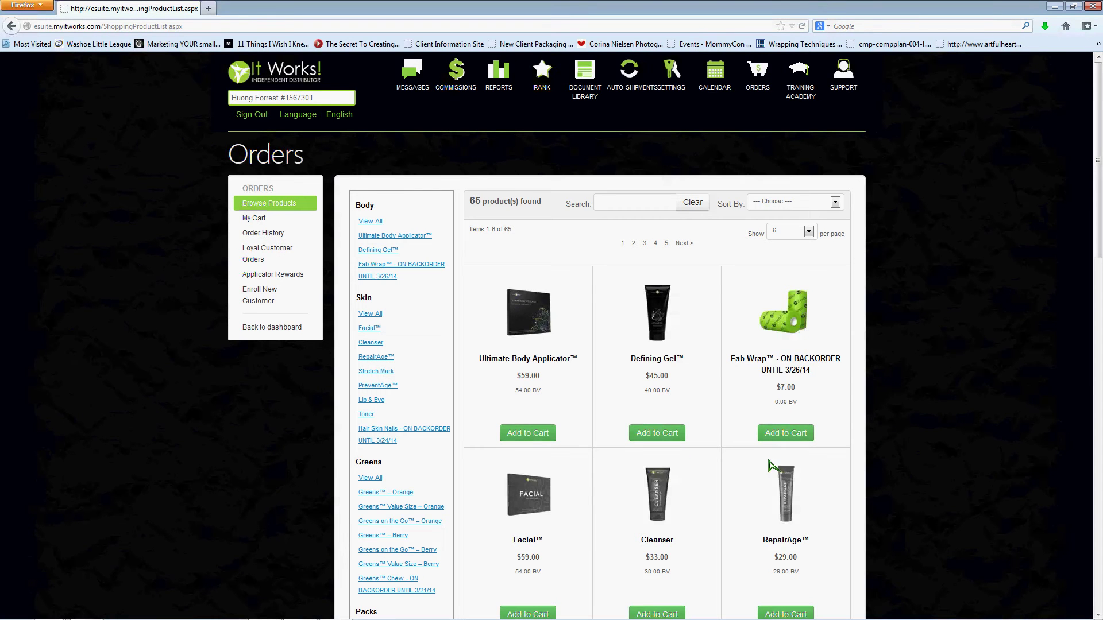
- Start a new customer enrollment from the Orders sidebar
{"action": "left_click", "coordinate": [267, 305]}
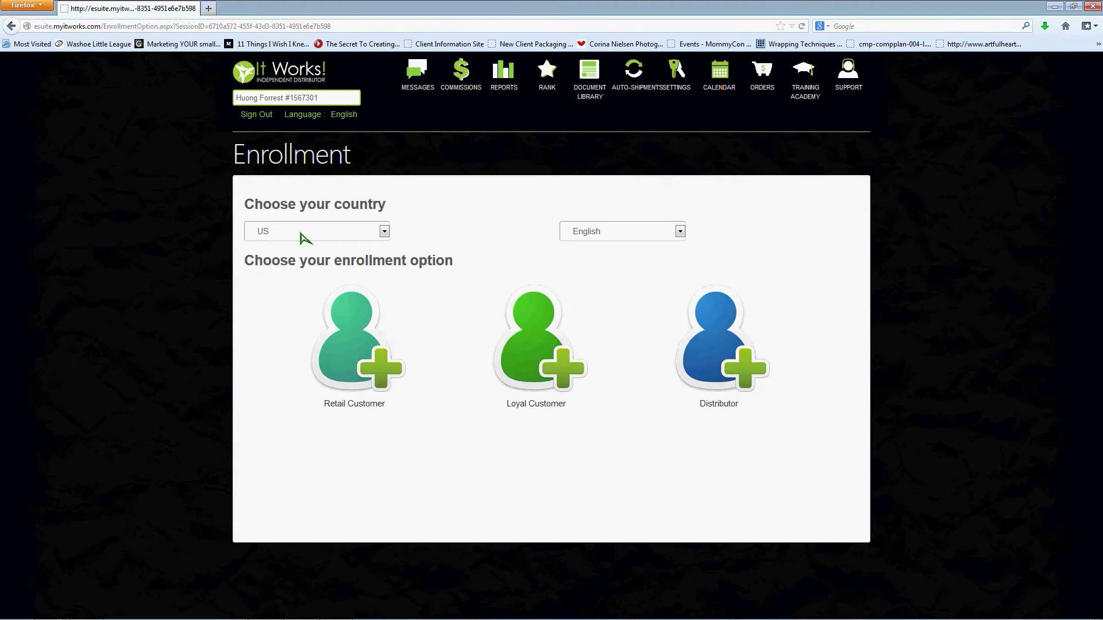
- Keep country US and language English, and choose Loyal Customer enrollment
{"action": "left_click", "coordinate": [303, 236]}
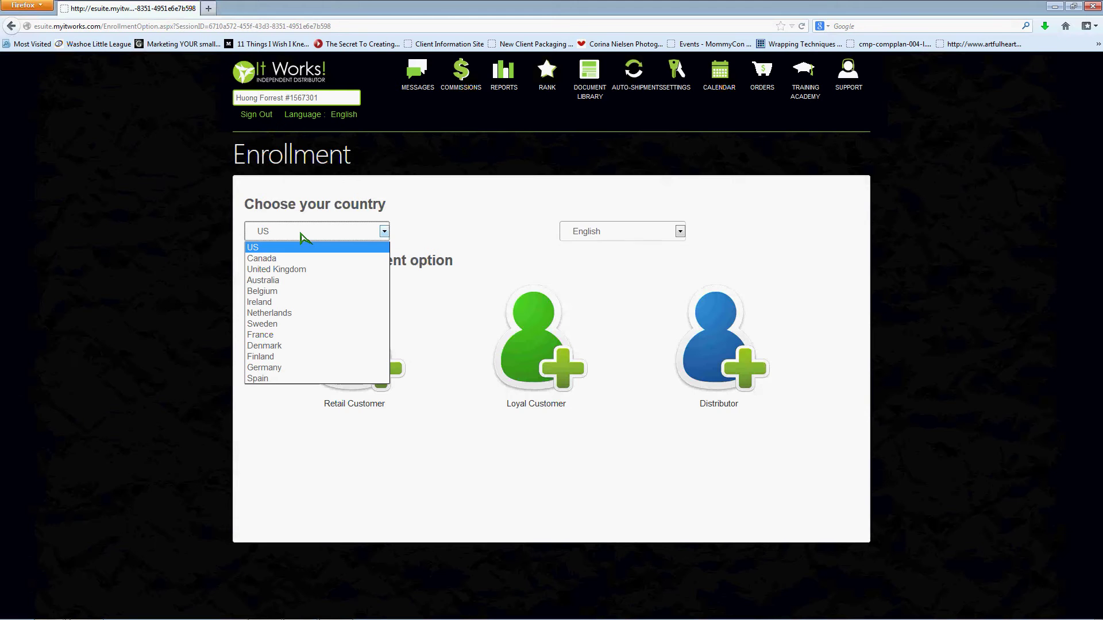
{"action": "left_click", "coordinate": [549, 251]}
{"action": "left_click", "coordinate": [655, 238]}
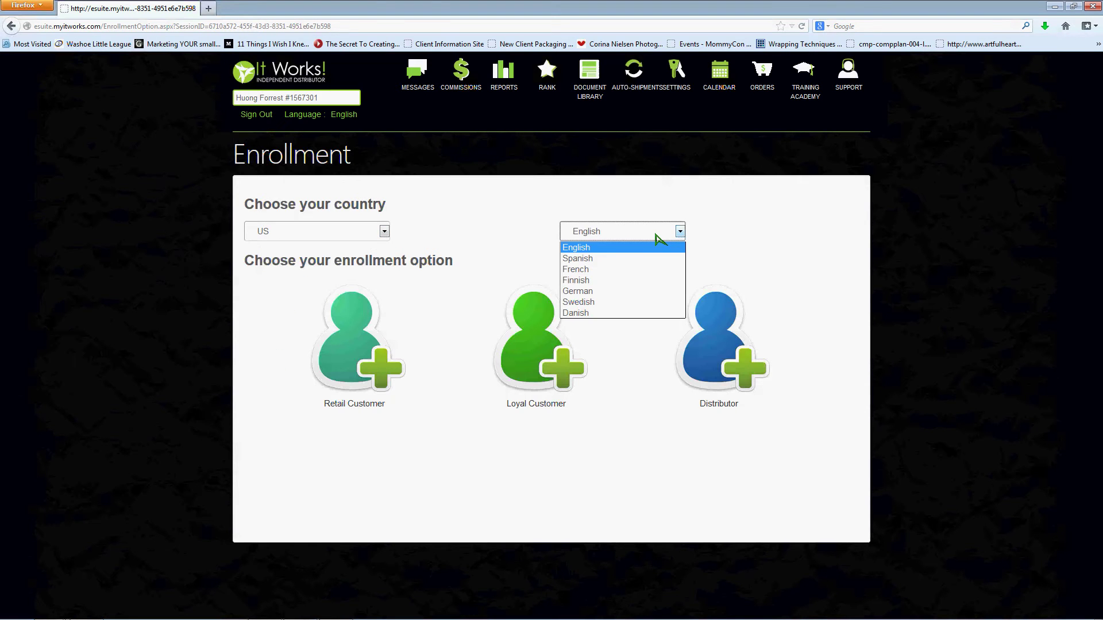
{"action": "left_click", "coordinate": [574, 235]}
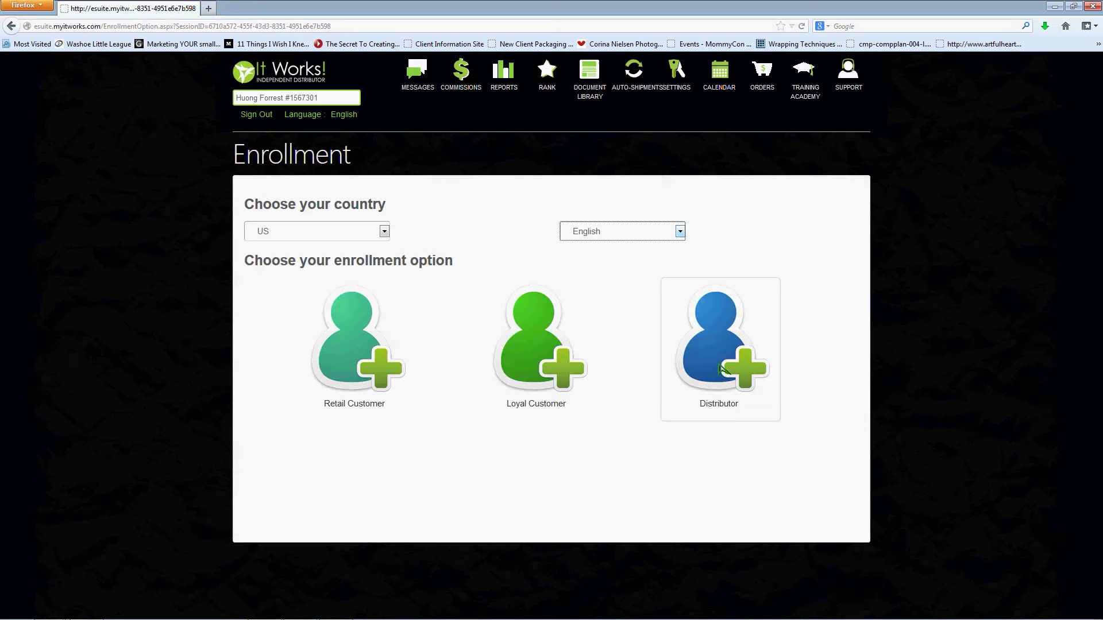
{"action": "left_click", "coordinate": [546, 369]}
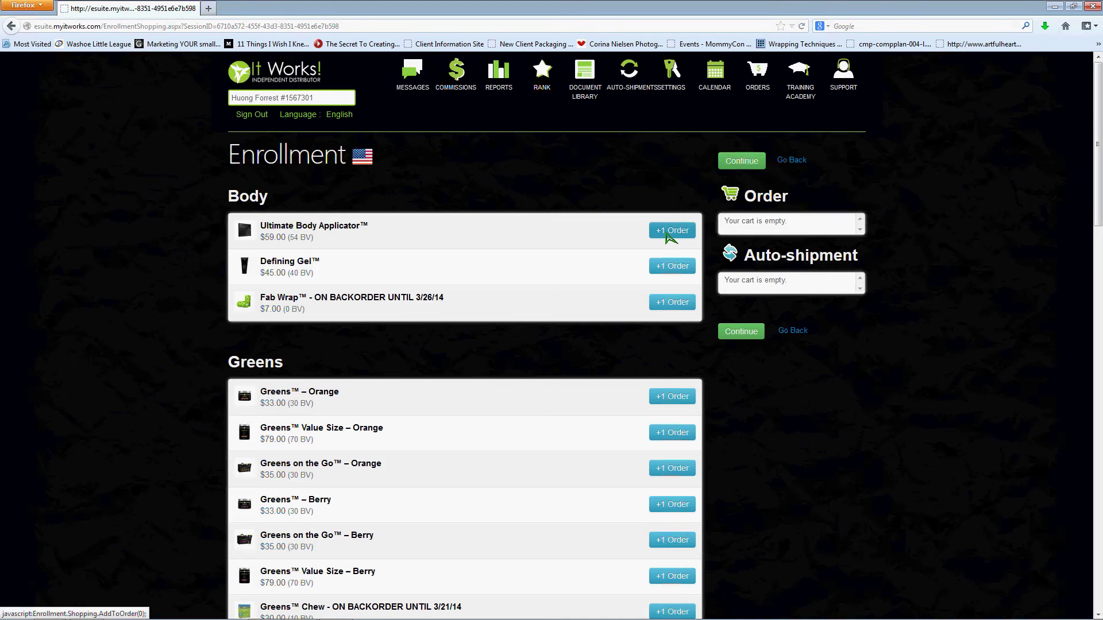
- Add Ultimate Body Applicator and Hair Skin Nails to the order, then continue to the application
{"action": "left_click", "coordinate": [668, 234]}
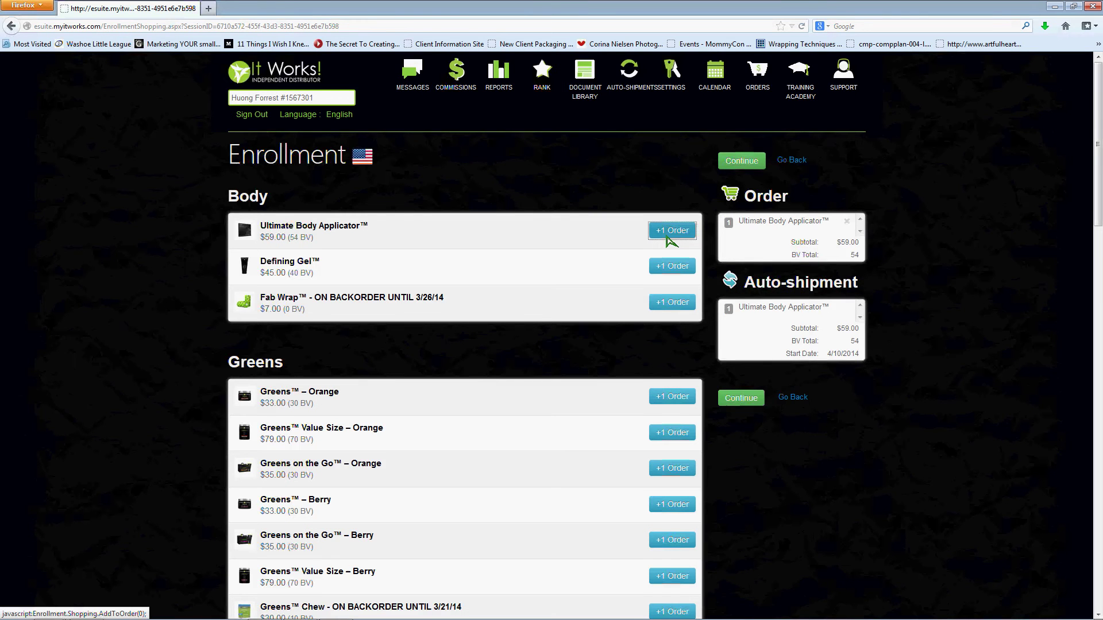
{"action": "scroll", "coordinate": [666, 247], "scroll_direction": "down", "scroll_amount": 12}
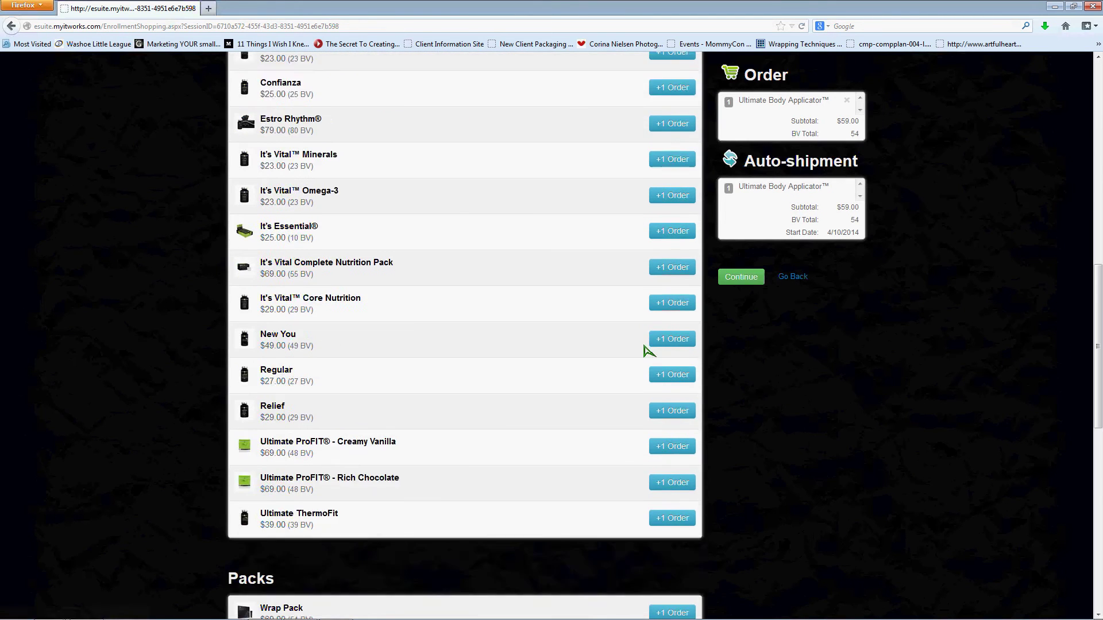
{"action": "scroll", "coordinate": [647, 350], "scroll_direction": "down", "scroll_amount": 10}
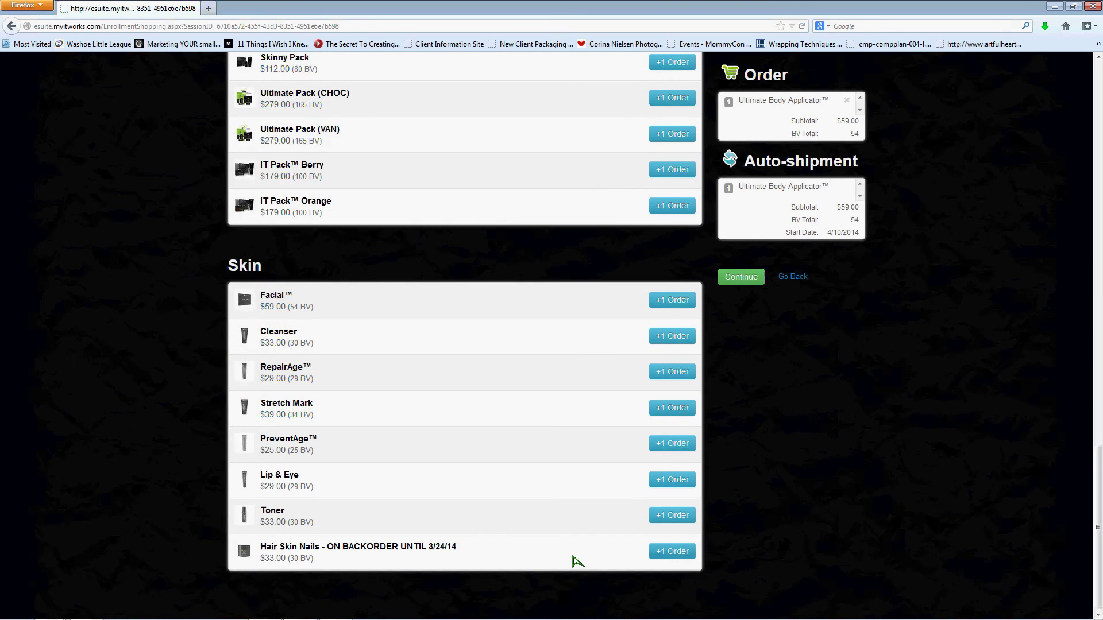
{"action": "left_click", "coordinate": [671, 551]}
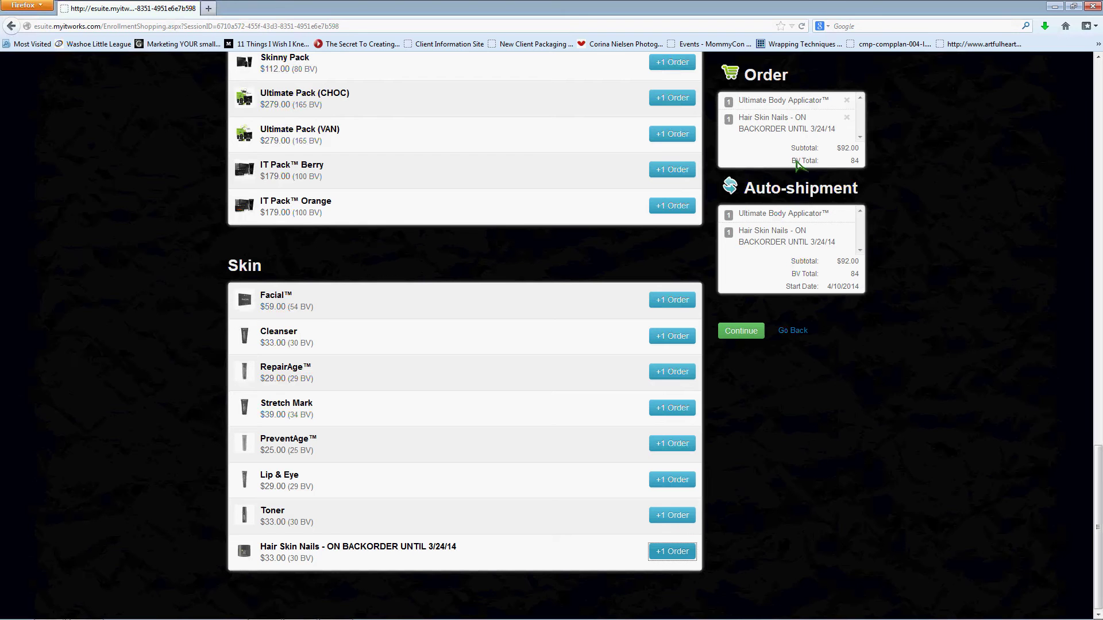
{"action": "left_click", "coordinate": [742, 333]}
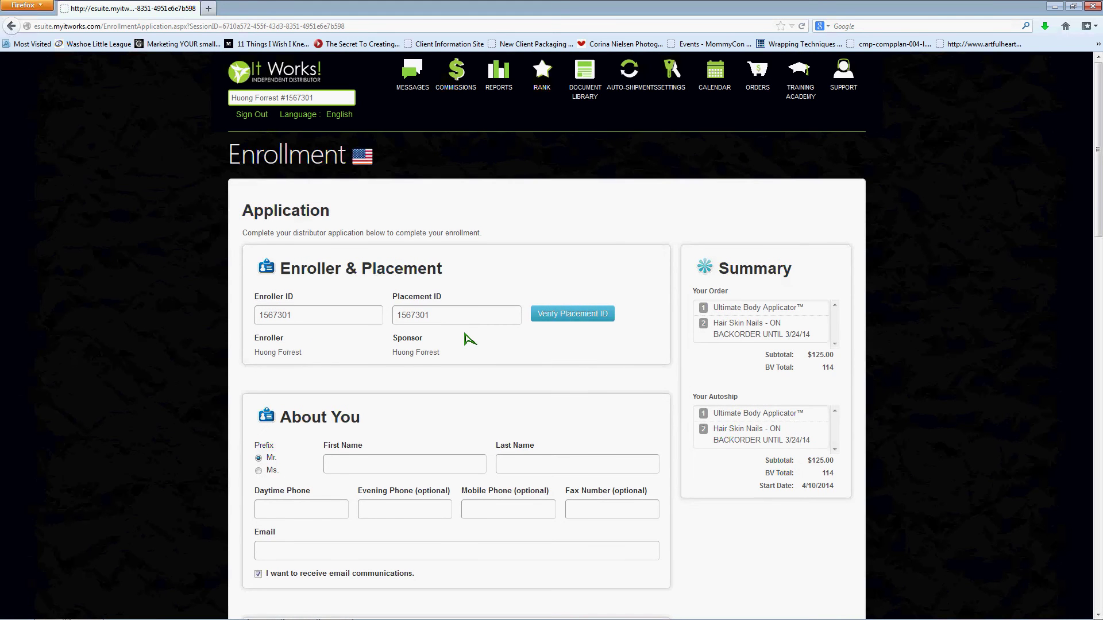
- Check the Placement ID value 1567301 on the Enrollment Application form
{"action": "scroll", "coordinate": [468, 338], "scroll_direction": "down", "scroll_amount": 2}
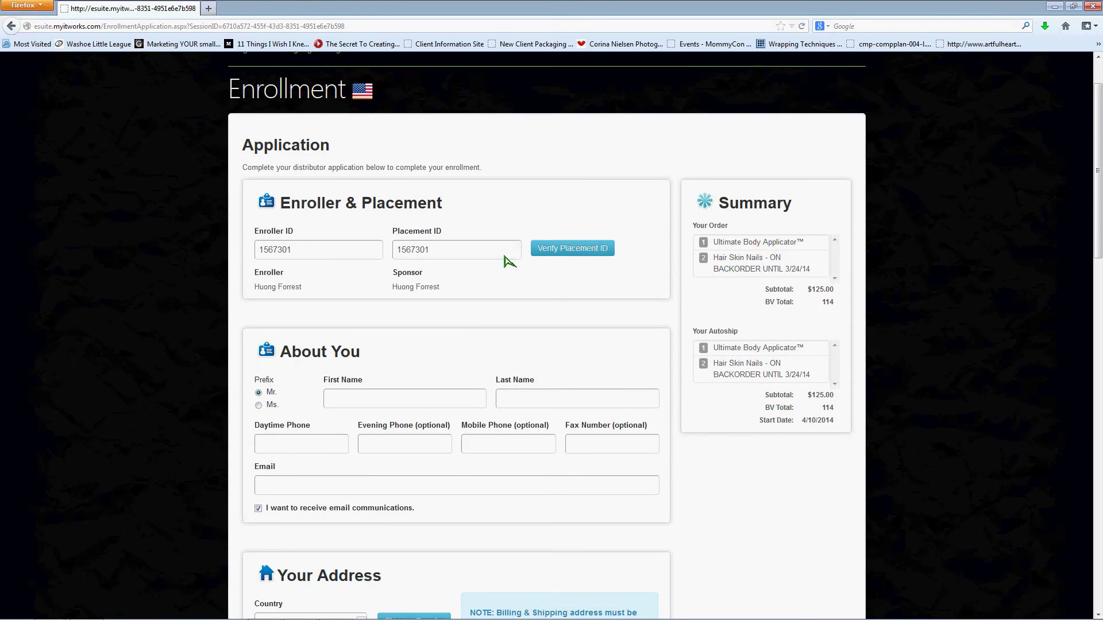
{"action": "left_click_drag", "start_coordinate": [447, 253], "coordinate": [386, 254]}
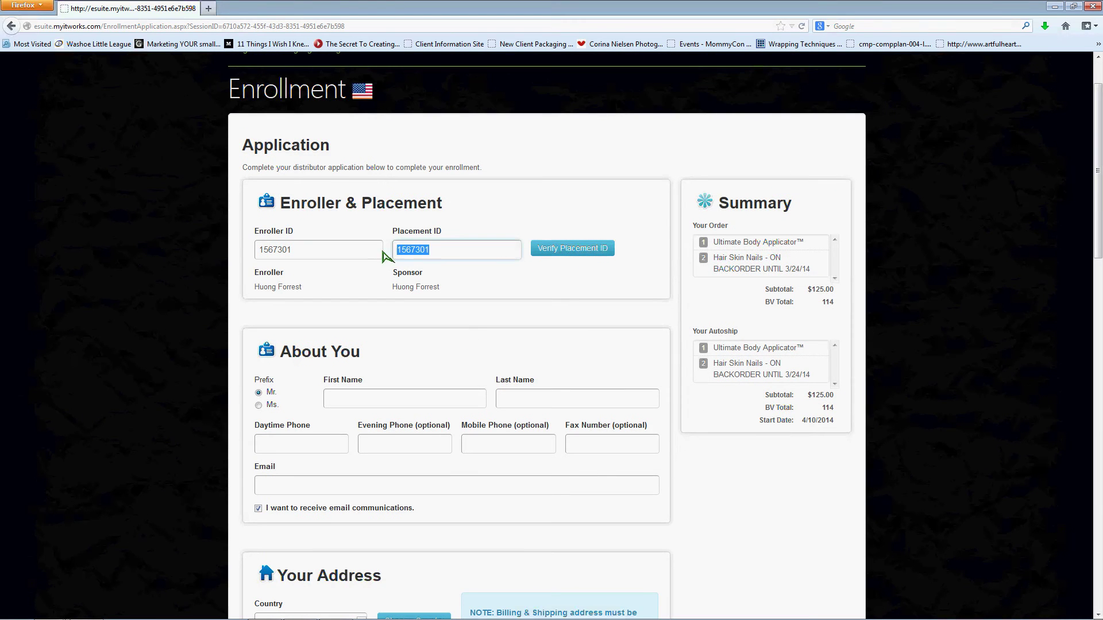
{"action": "left_click", "coordinate": [463, 252]}
{"action": "left_click_drag", "start_coordinate": [450, 256], "coordinate": [396, 253]}
{"action": "left_click", "coordinate": [462, 253]}
{"action": "scroll", "coordinate": [548, 402], "scroll_direction": "down", "scroll_amount": 5}
{"action": "scroll", "coordinate": [544, 419], "scroll_direction": "down", "scroll_amount": 4}
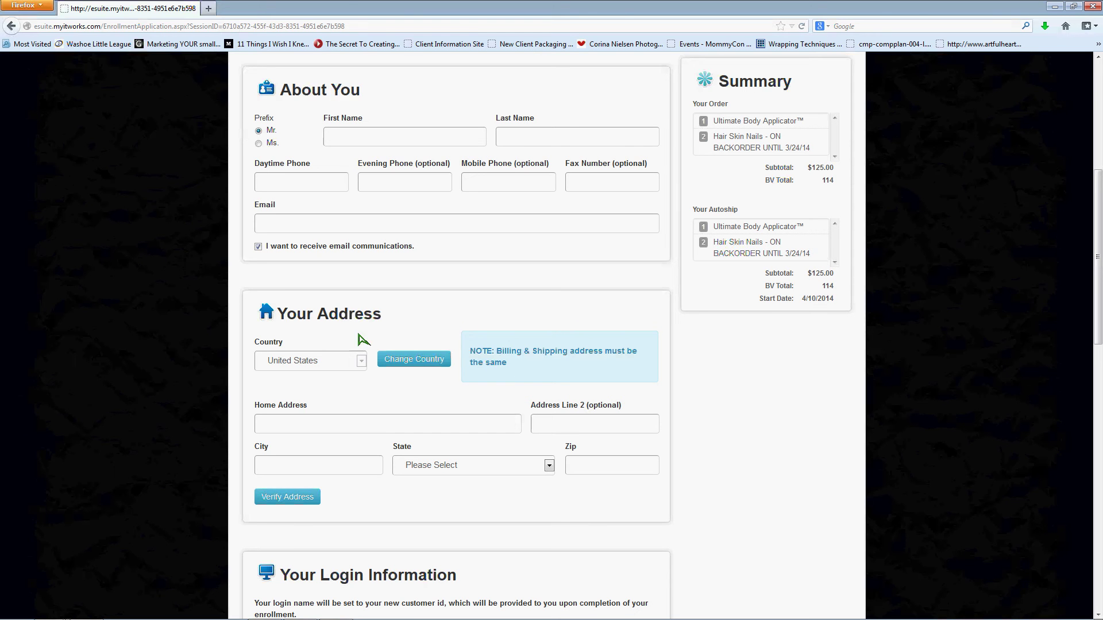
{"action": "scroll", "coordinate": [534, 375], "scroll_direction": "down", "scroll_amount": 1}
{"action": "scroll", "coordinate": [534, 375], "scroll_direction": "down", "scroll_amount": 3}
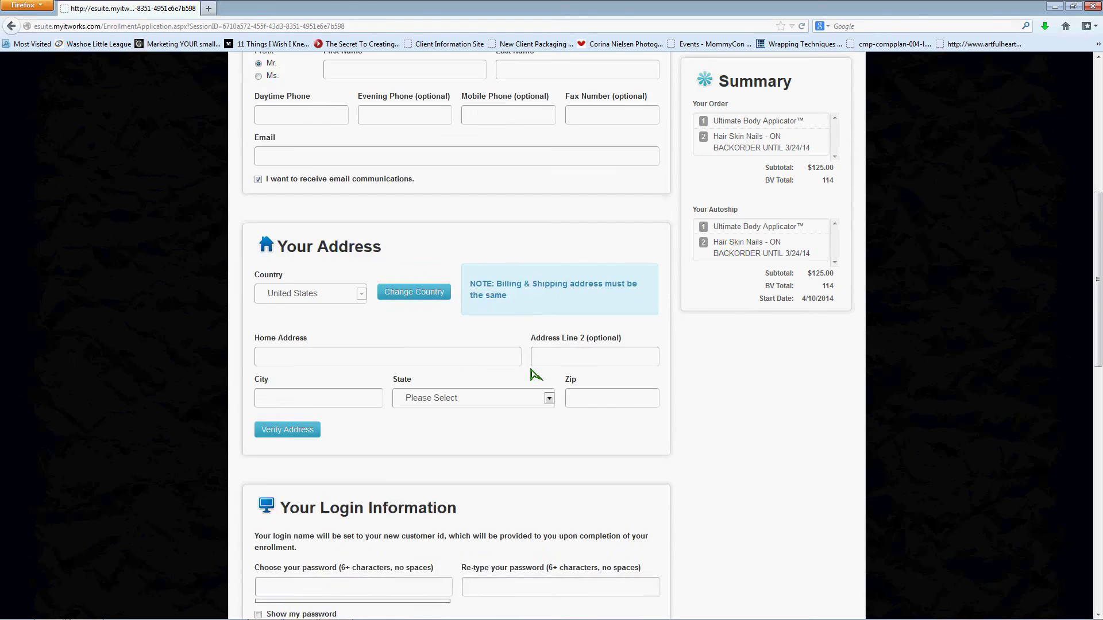
{"action": "scroll", "coordinate": [535, 375], "scroll_direction": "down", "scroll_amount": 6}
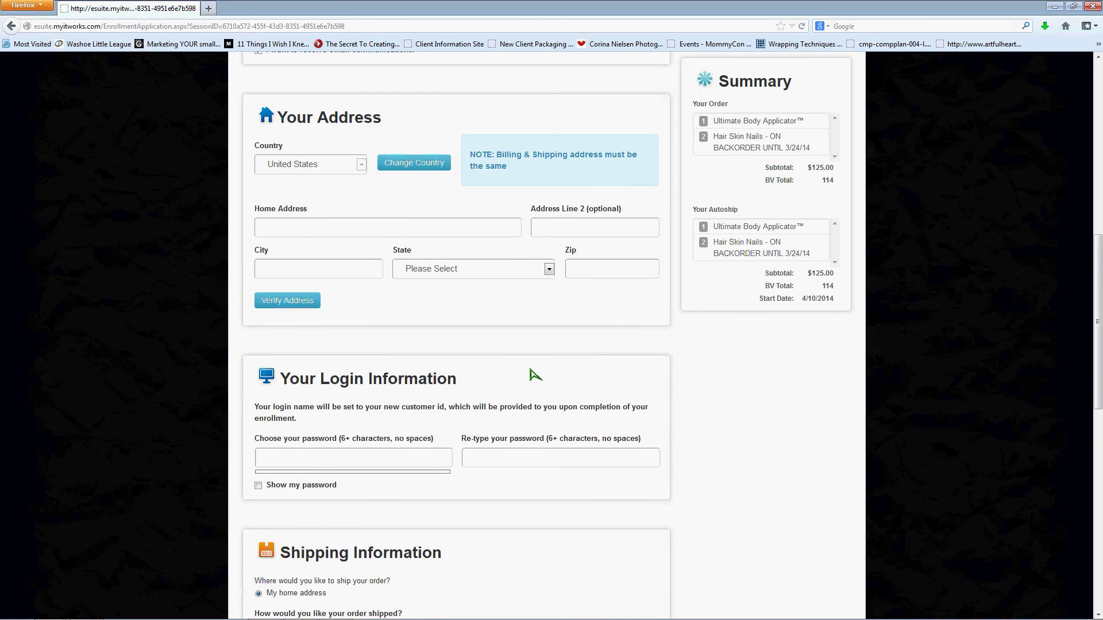
{"action": "scroll", "coordinate": [534, 375], "scroll_direction": "down", "scroll_amount": 6}
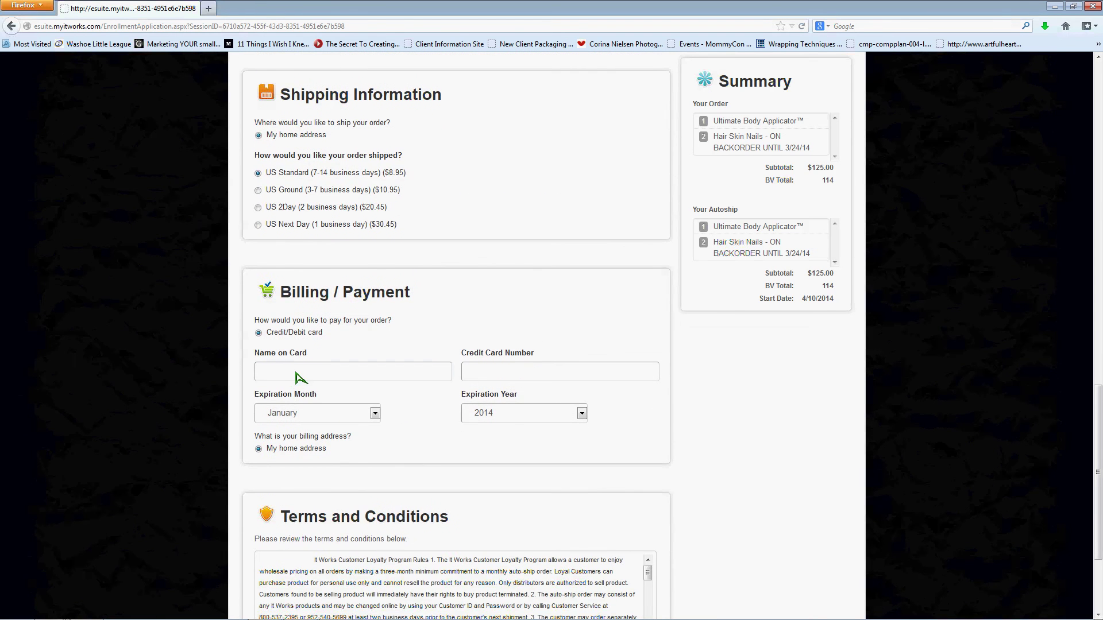
{"action": "left_click", "coordinate": [296, 373]}
{"action": "scroll", "coordinate": [376, 383], "scroll_direction": "down", "scroll_amount": 5}
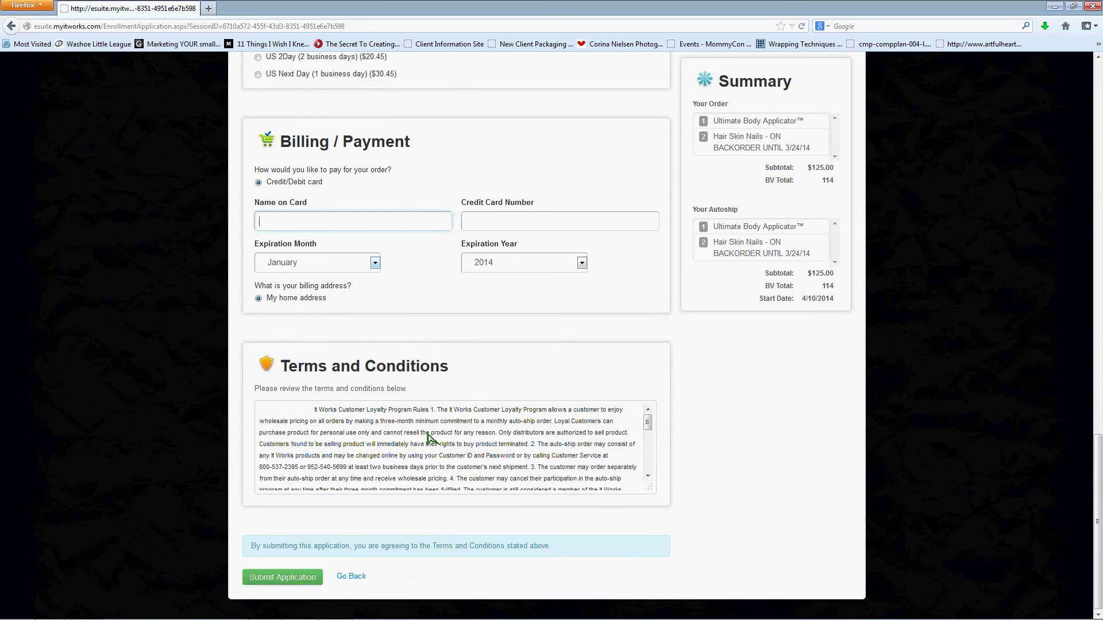
{"action": "scroll", "coordinate": [428, 435], "scroll_direction": "down", "scroll_amount": 8}
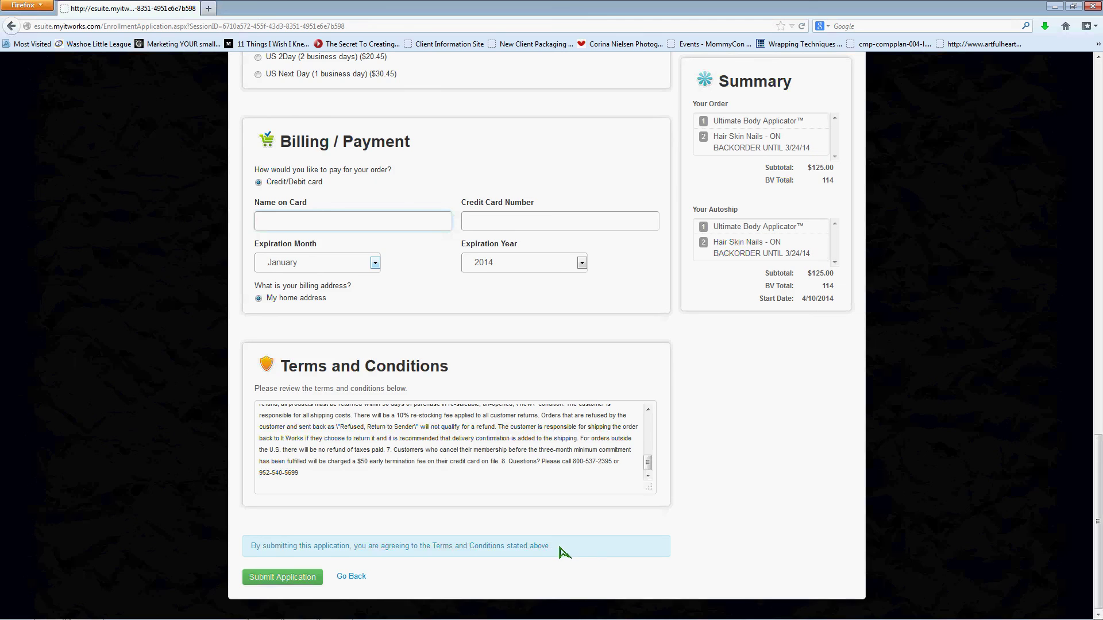
{"action": "scroll", "coordinate": [565, 553], "scroll_direction": "up", "scroll_amount": 10}
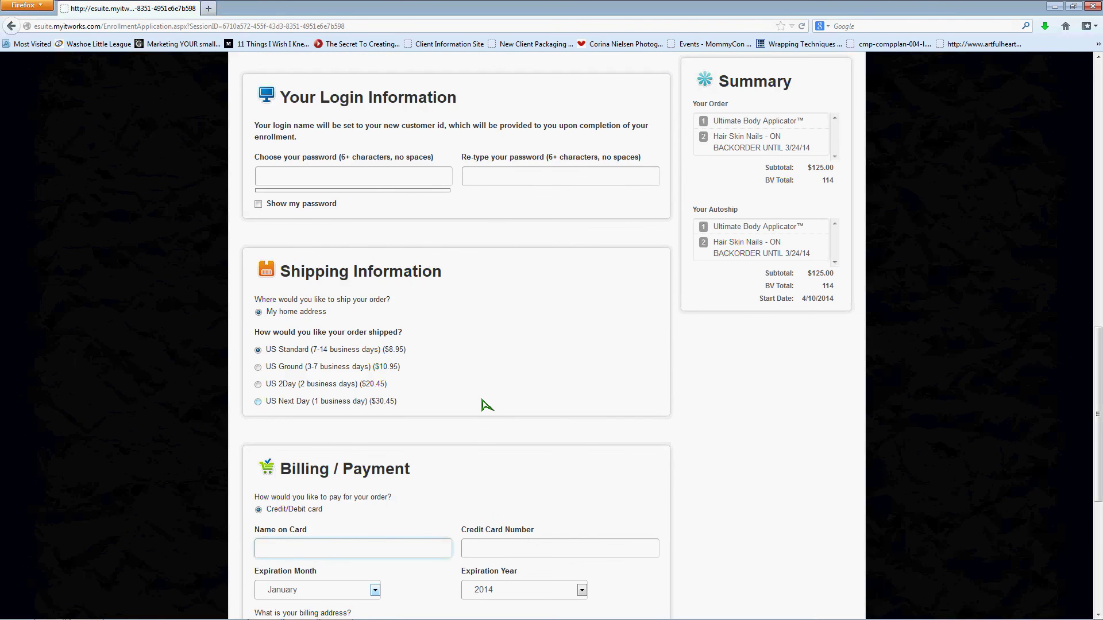
{"action": "scroll", "coordinate": [487, 406], "scroll_direction": "up", "scroll_amount": 20}
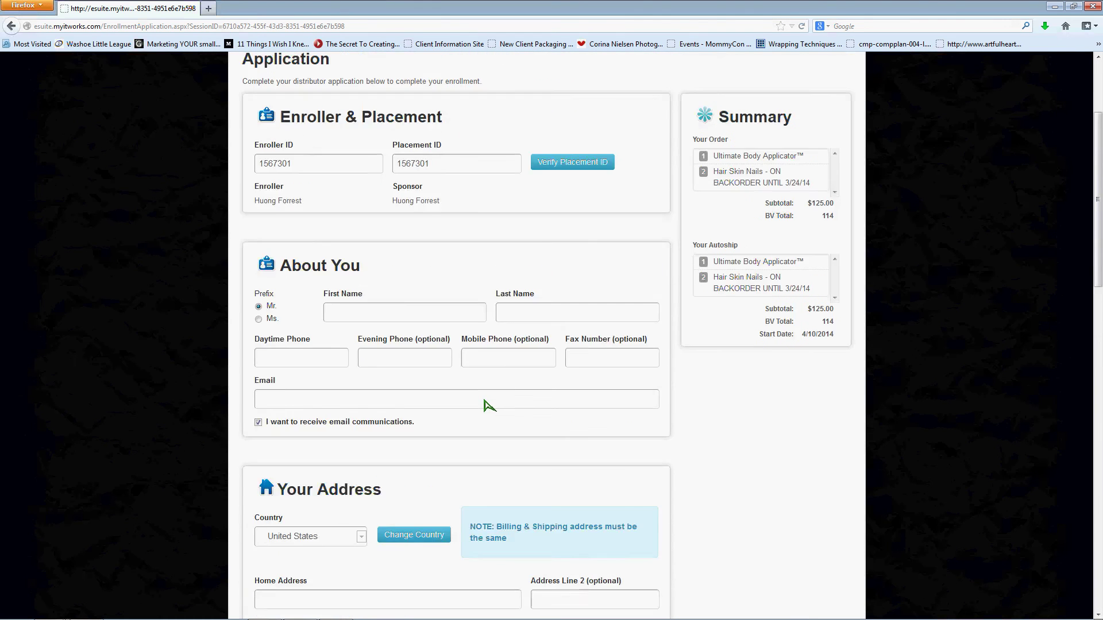
{"action": "scroll", "coordinate": [487, 405], "scroll_direction": "up", "scroll_amount": 3}
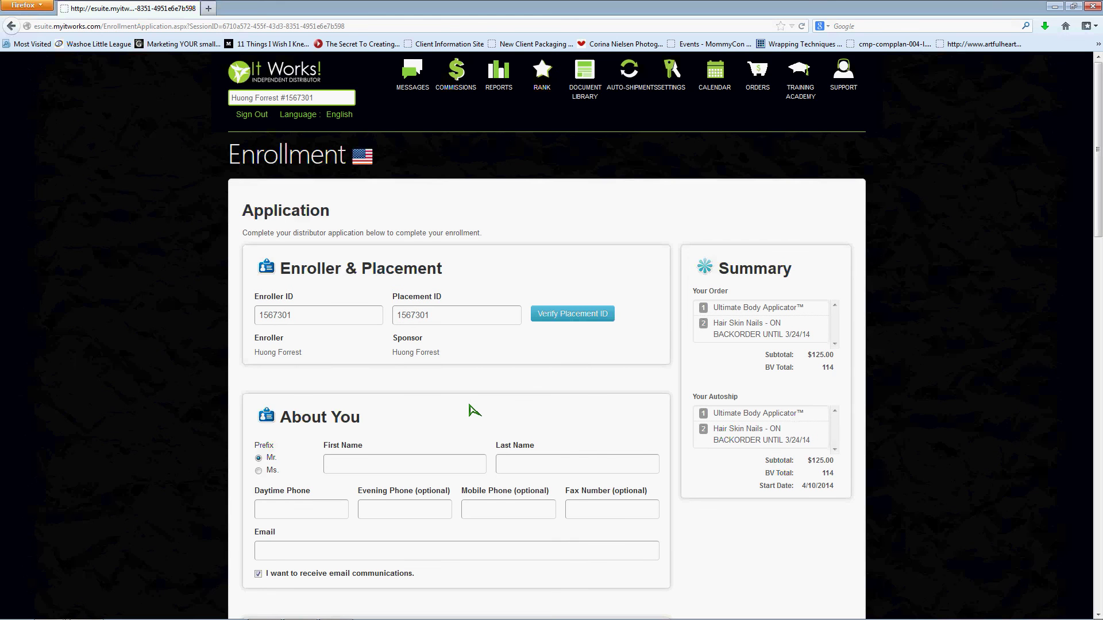
{"action": "scroll", "coordinate": [472, 410], "scroll_direction": "down", "scroll_amount": 2}
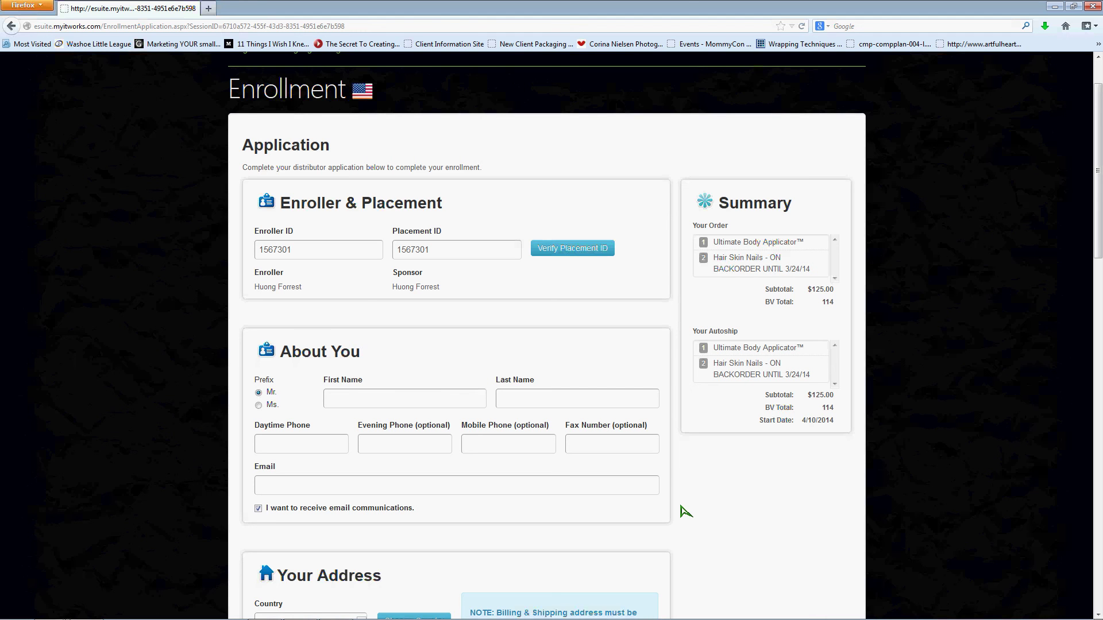
{"action": "scroll", "coordinate": [685, 511], "scroll_direction": "down", "scroll_amount": 6}
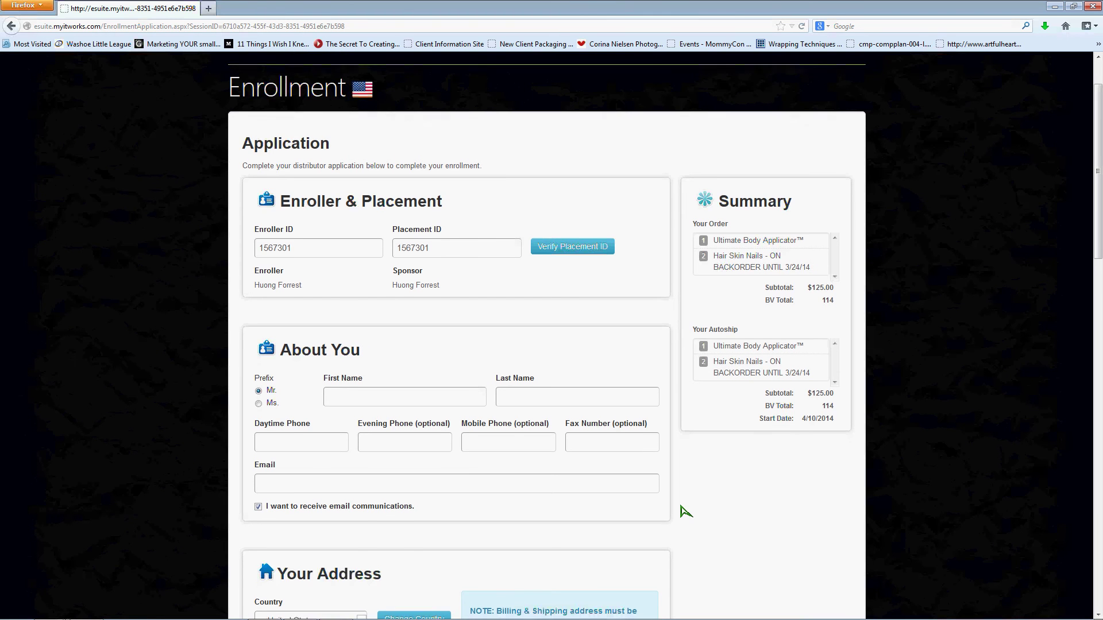
{"action": "scroll", "coordinate": [686, 511], "scroll_direction": "down", "scroll_amount": 13}
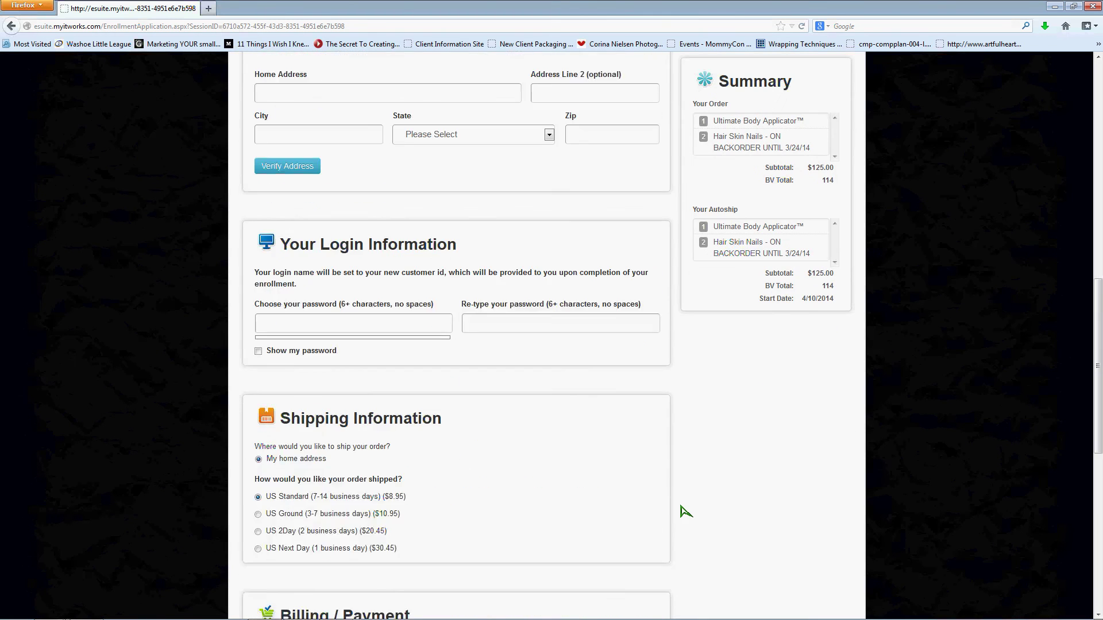
{"action": "scroll", "coordinate": [685, 511], "scroll_direction": "up", "scroll_amount": 13}
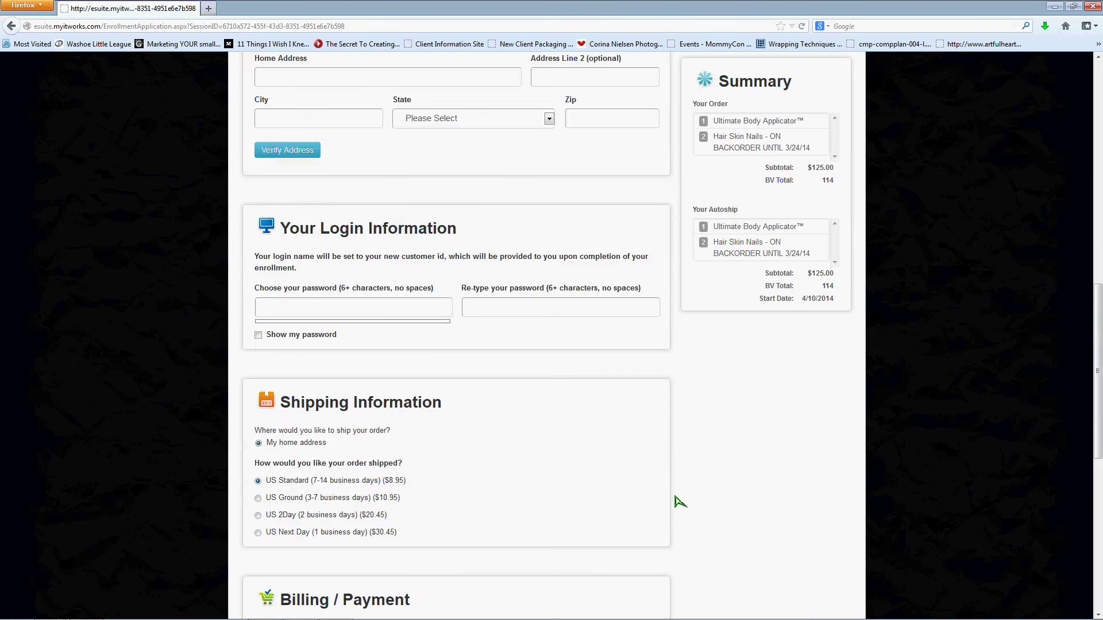